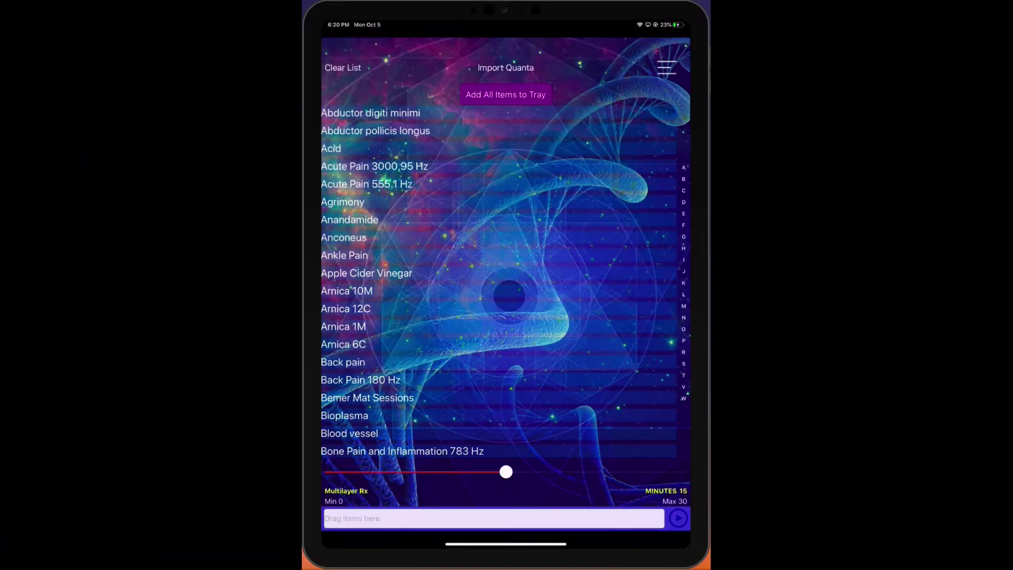
Step: Clear every item from the frequency list and confirm the deletion
{"action": "left_click", "coordinate": [343, 68]}
{"action": "left_click", "coordinate": [473, 309]}
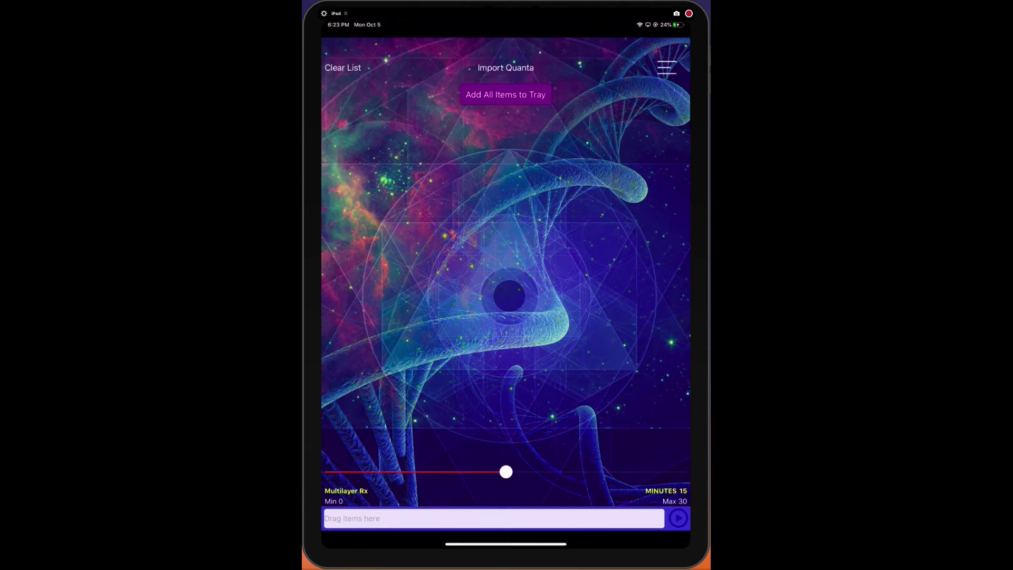
Step: Choose Import Genie Quanta from the hamburger menu to bring up the code prompt
{"action": "left_click", "coordinate": [665, 68]}
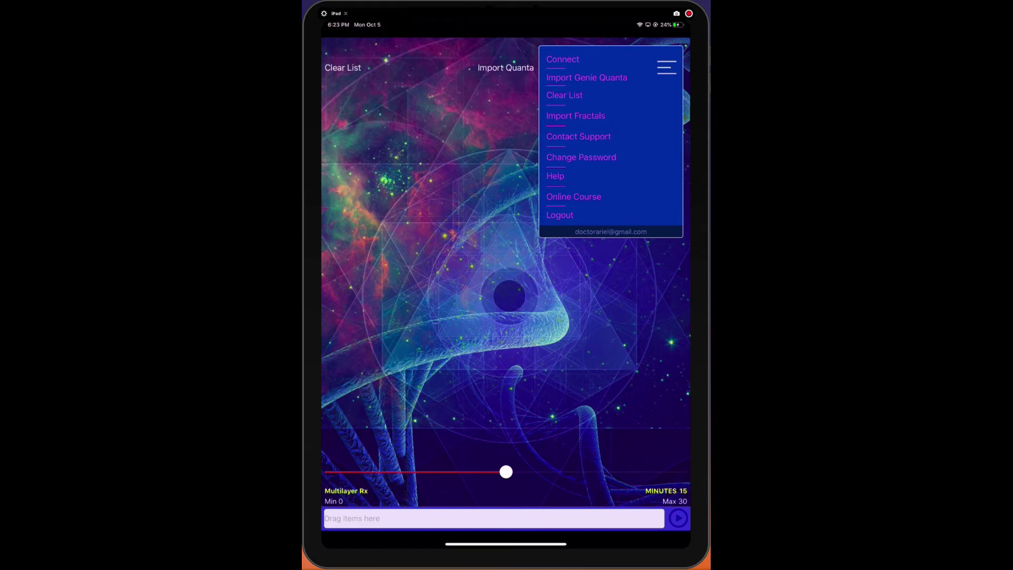
{"action": "left_click", "coordinate": [587, 77]}
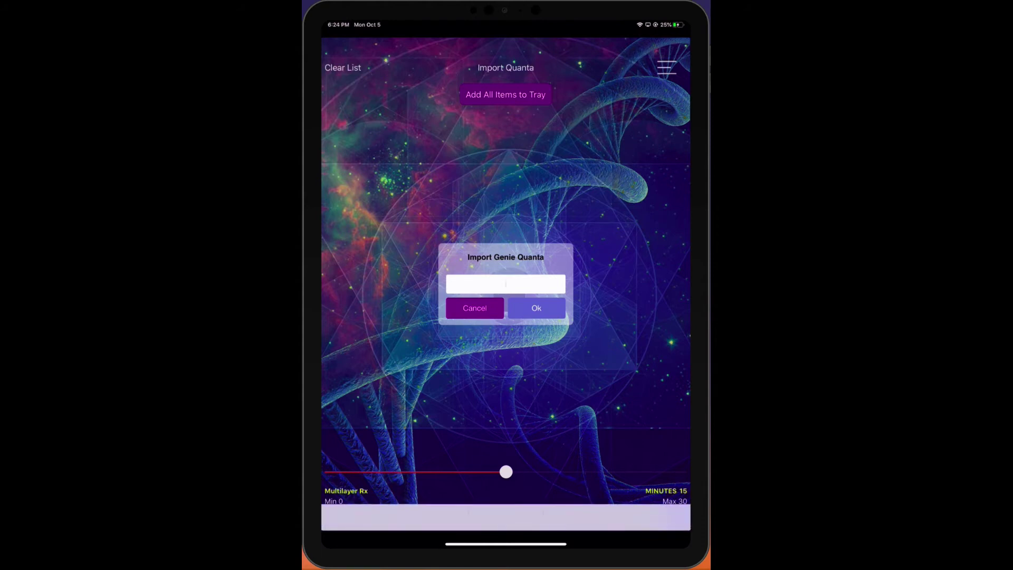
Step: Submit the Genie Quanta code and screenshot the 'Your code is incorrect' alert
{"action": "left_click", "coordinate": [538, 308]}
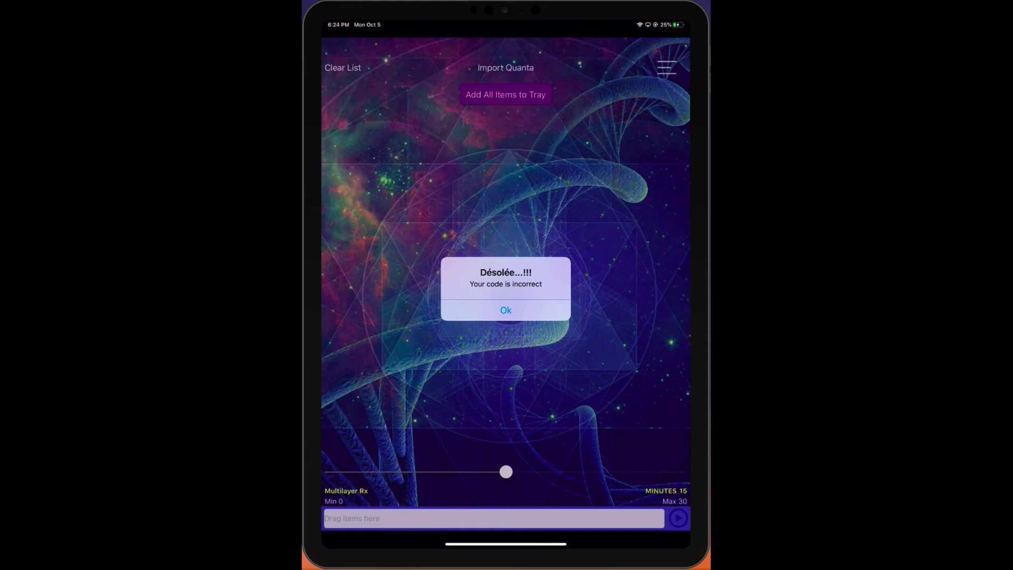
{"action": "key", "text": "super+shift+3"}
Step: Dismiss the incorrect-code alert and re-import Genie Quanta with the corrected code
{"action": "left_click", "coordinate": [506, 309]}
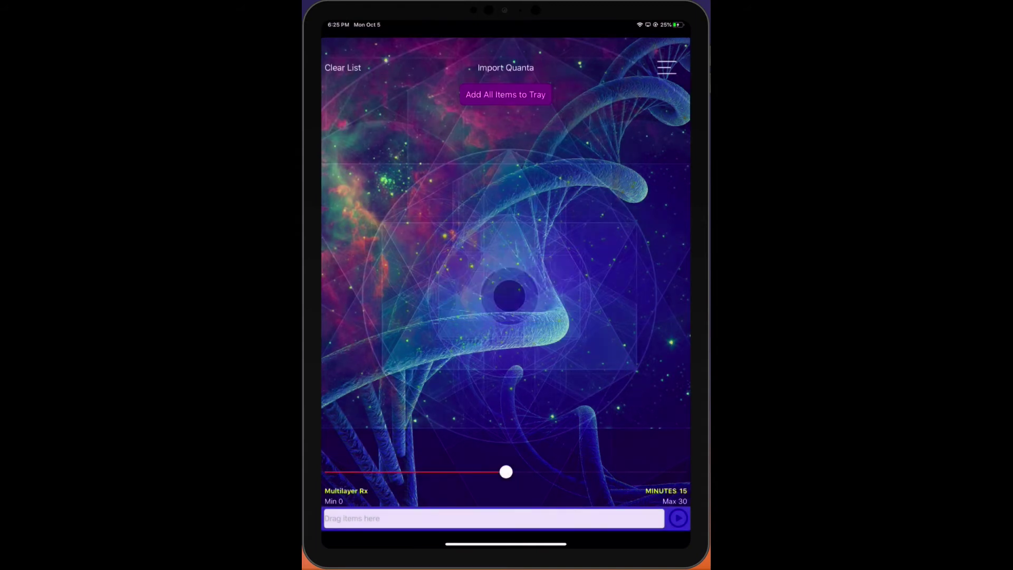
{"action": "left_click", "coordinate": [666, 68]}
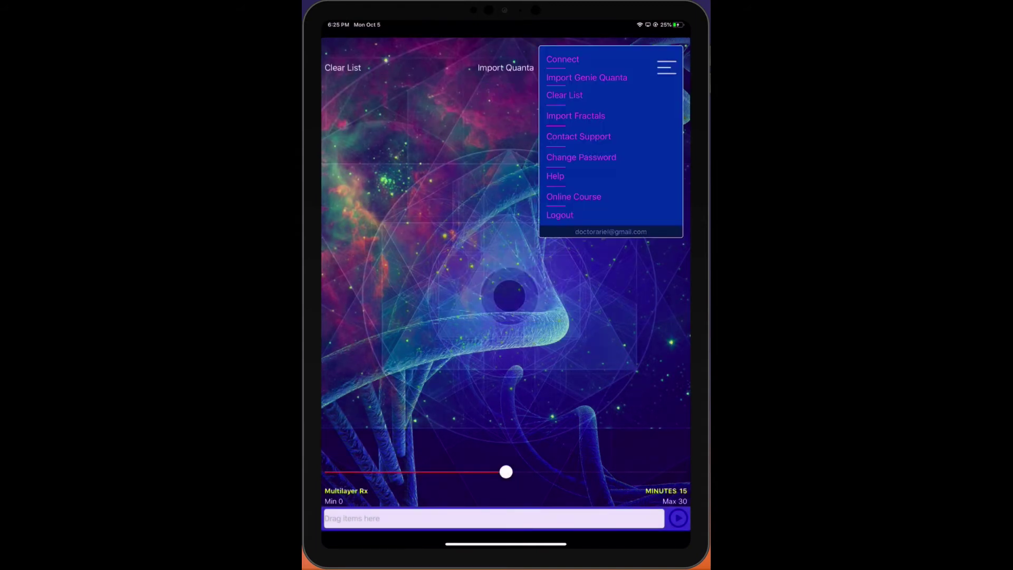
{"action": "left_click", "coordinate": [586, 77]}
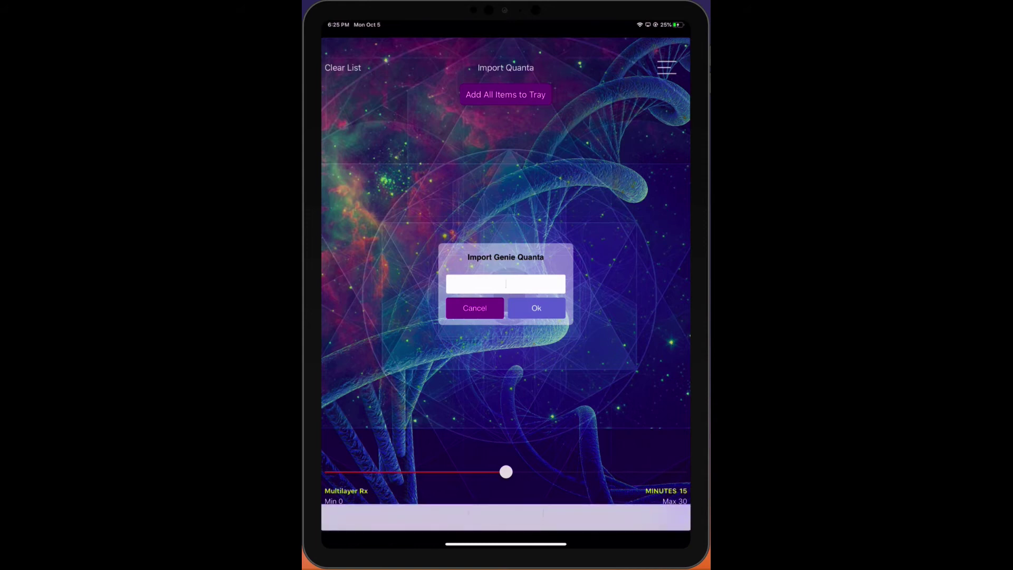
{"action": "key", "text": "Return"}
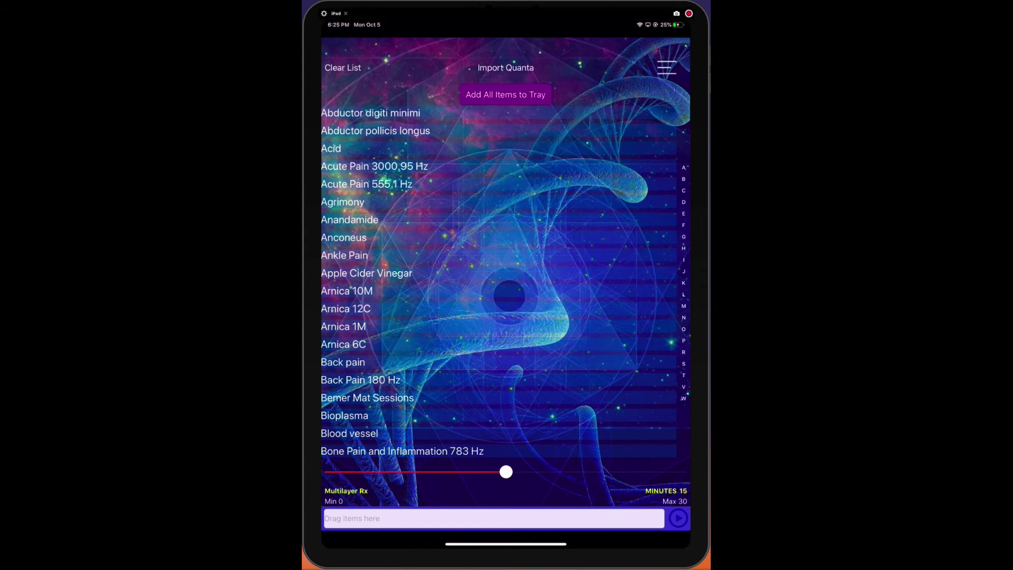
{"action": "scroll", "coordinate": [412, 277], "scroll_direction": "down", "scroll_amount": 5}
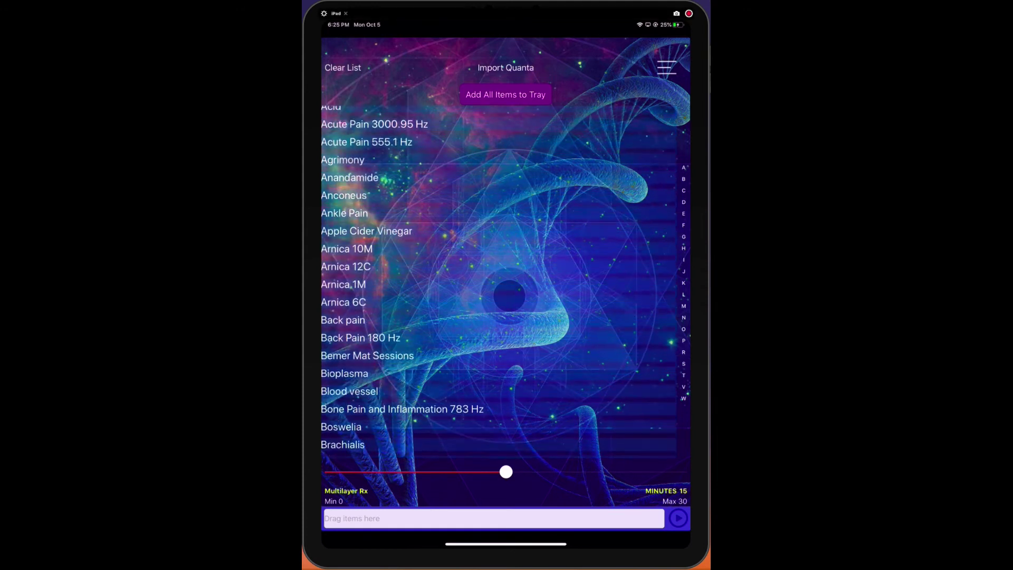
{"action": "scroll", "coordinate": [411, 277], "scroll_direction": "down", "scroll_amount": 2}
{"action": "scroll", "coordinate": [411, 277], "scroll_direction": "down", "scroll_amount": 3}
{"action": "scroll", "coordinate": [412, 277], "scroll_direction": "down", "scroll_amount": 2}
{"action": "scroll", "coordinate": [412, 278], "scroll_direction": "down", "scroll_amount": 2}
{"action": "scroll", "coordinate": [411, 277], "scroll_direction": "down", "scroll_amount": 4}
{"action": "scroll", "coordinate": [411, 278], "scroll_direction": "down", "scroll_amount": 5}
{"action": "scroll", "coordinate": [412, 277], "scroll_direction": "down", "scroll_amount": 5}
{"action": "scroll", "coordinate": [412, 278], "scroll_direction": "down", "scroll_amount": 4}
{"action": "scroll", "coordinate": [412, 277], "scroll_direction": "down", "scroll_amount": 5}
{"action": "scroll", "coordinate": [411, 277], "scroll_direction": "down", "scroll_amount": 4}
{"action": "scroll", "coordinate": [412, 277], "scroll_direction": "down", "scroll_amount": 5}
{"action": "scroll", "coordinate": [412, 277], "scroll_direction": "up", "scroll_amount": 7}
{"action": "scroll", "coordinate": [412, 277], "scroll_direction": "up", "scroll_amount": 5}
{"action": "scroll", "coordinate": [412, 277], "scroll_direction": "up", "scroll_amount": 5}
{"action": "scroll", "coordinate": [411, 277], "scroll_direction": "up", "scroll_amount": 10}
{"action": "scroll", "coordinate": [412, 277], "scroll_direction": "up", "scroll_amount": 5}
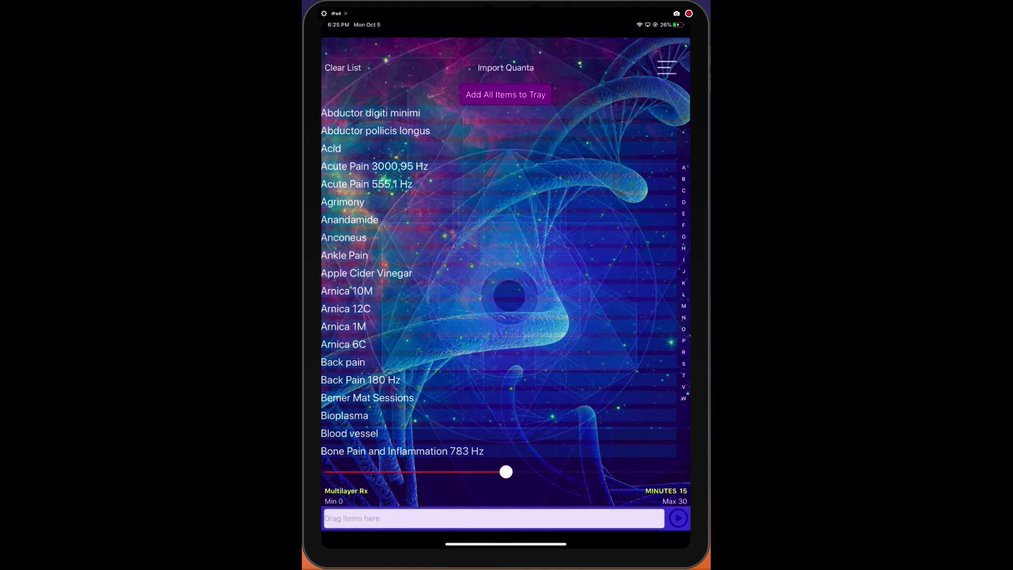
{"action": "left_click", "coordinate": [505, 94]}
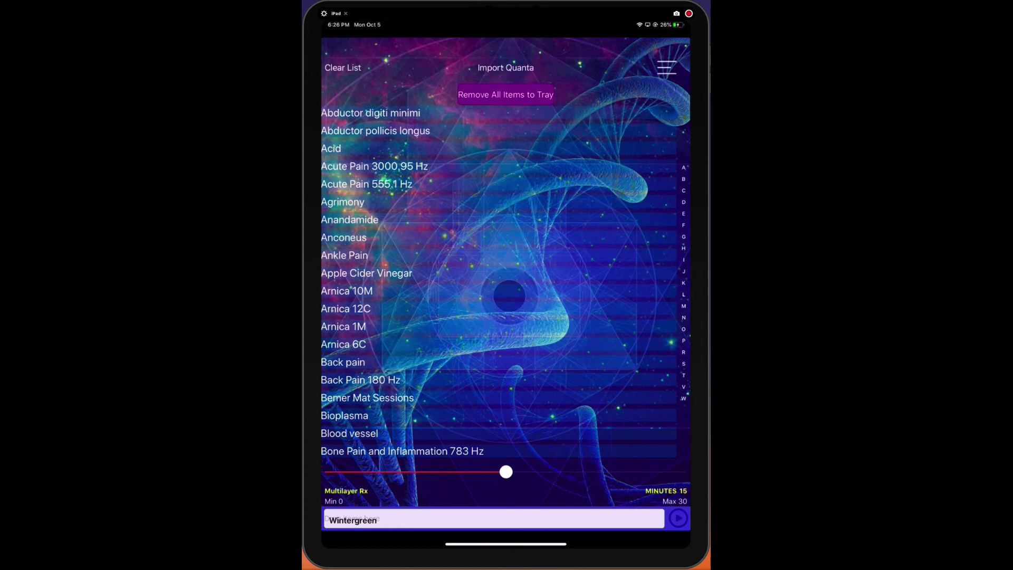
{"action": "mouse_move", "coordinate": [506, 472]}
{"action": "left_mouse_down"}
{"action": "mouse_move", "coordinate": [378, 471]}
{"action": "mouse_move", "coordinate": [588, 472]}
{"action": "mouse_move", "coordinate": [494, 472]}
{"action": "mouse_move", "coordinate": [506, 472]}
{"action": "left_mouse_up"}
{"action": "left_click", "coordinate": [505, 94]}
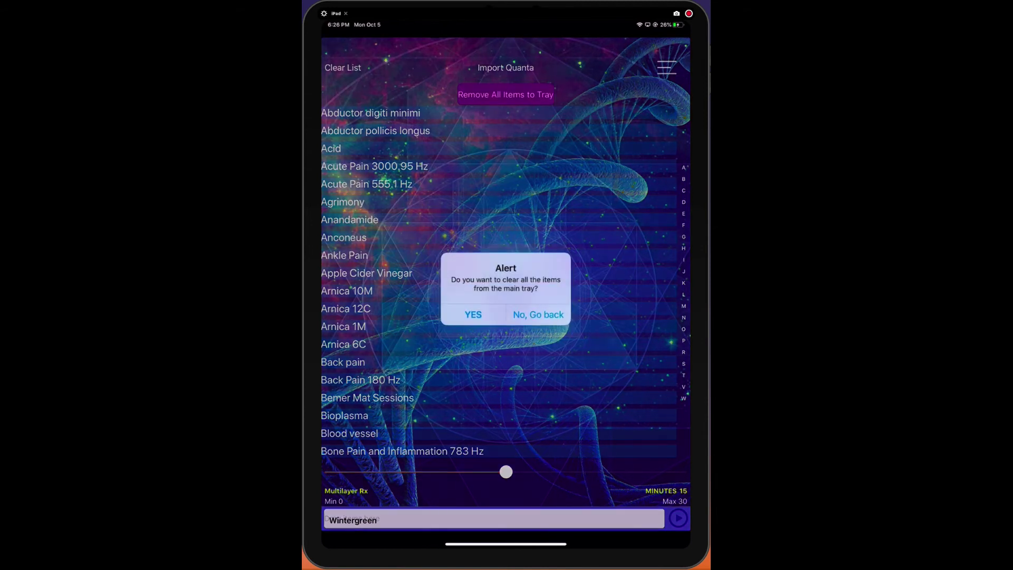
{"action": "left_click", "coordinate": [473, 314]}
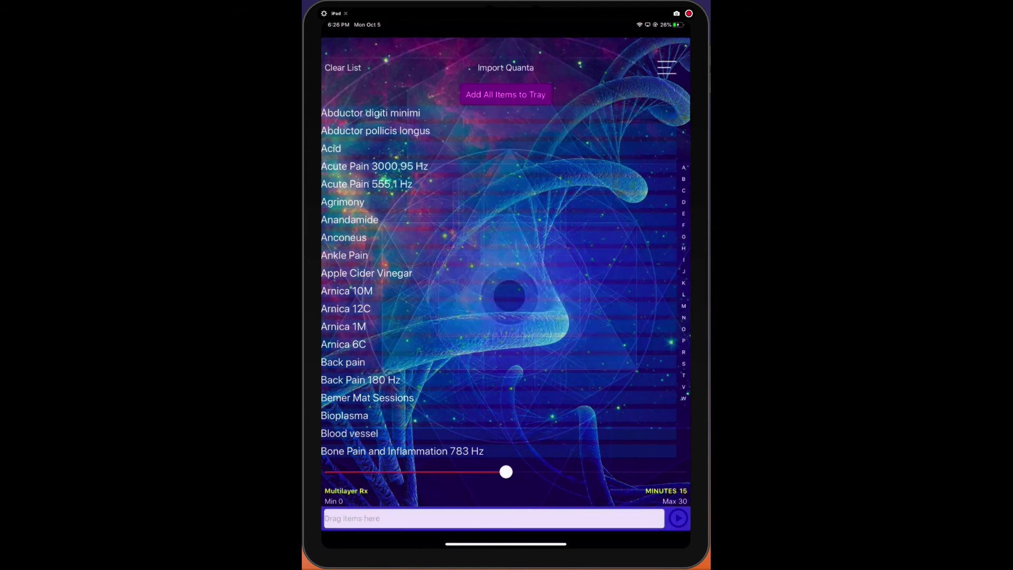
{"action": "left_click", "coordinate": [505, 94]}
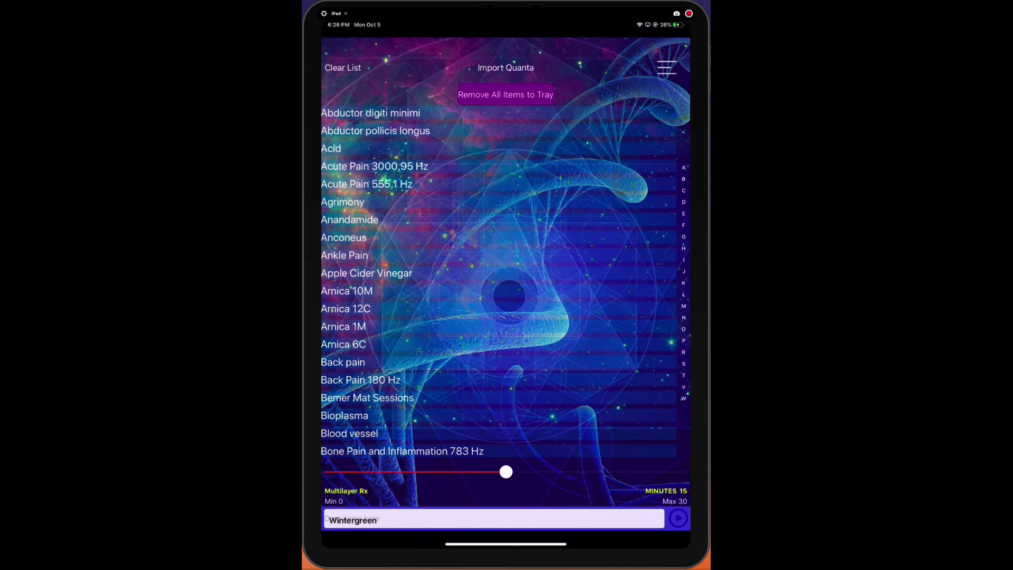
{"action": "scroll", "coordinate": [493, 491], "scroll_direction": "up", "scroll_amount": 10}
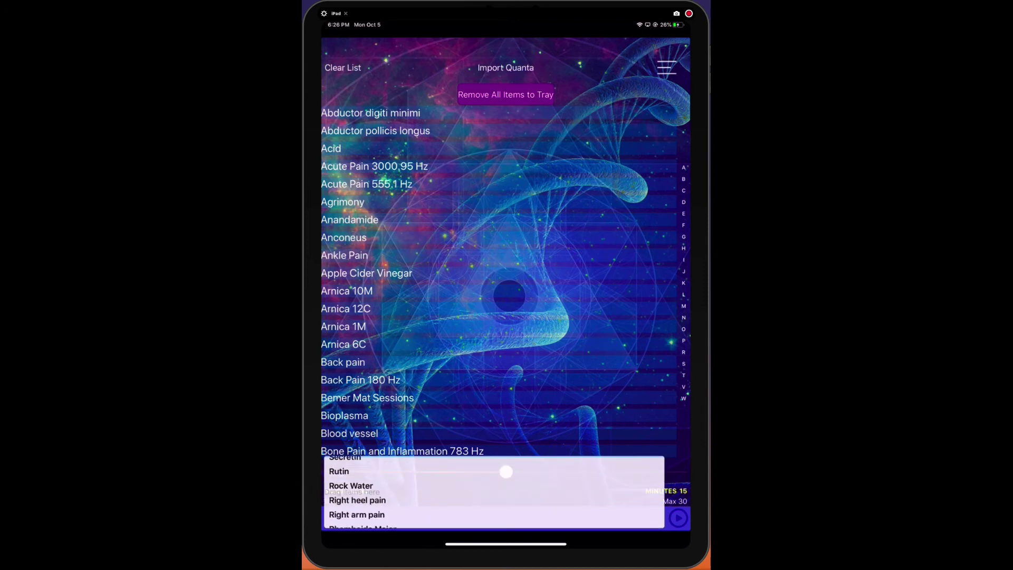
{"action": "scroll", "coordinate": [494, 491], "scroll_direction": "down", "scroll_amount": 10}
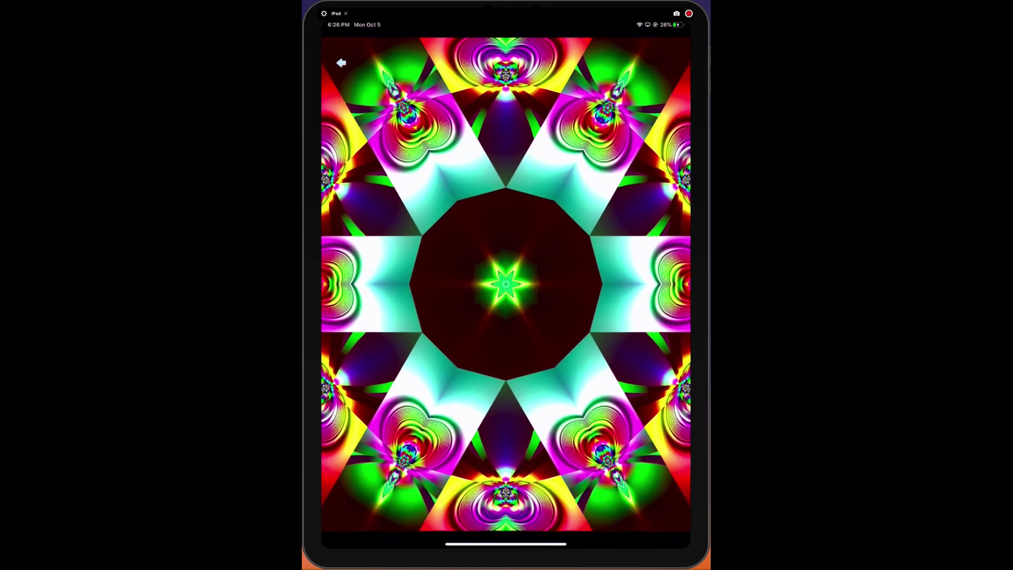
Step: Exit the kaleidoscope, pick the 'Everday I feel myself better' fractal, and return to the list
{"action": "left_click", "coordinate": [342, 63]}
{"action": "left_click", "coordinate": [666, 68]}
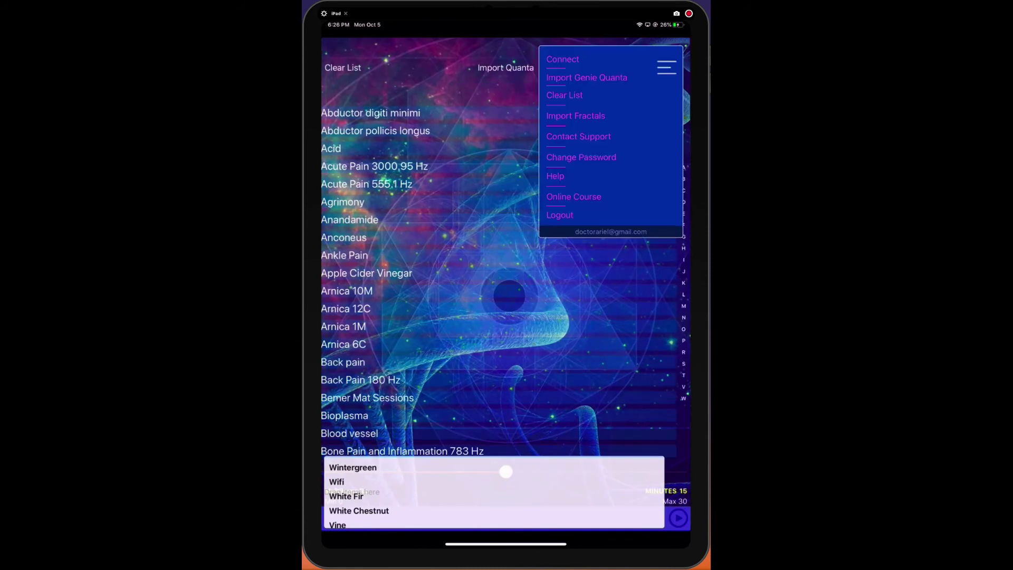
{"action": "left_click", "coordinate": [575, 116]}
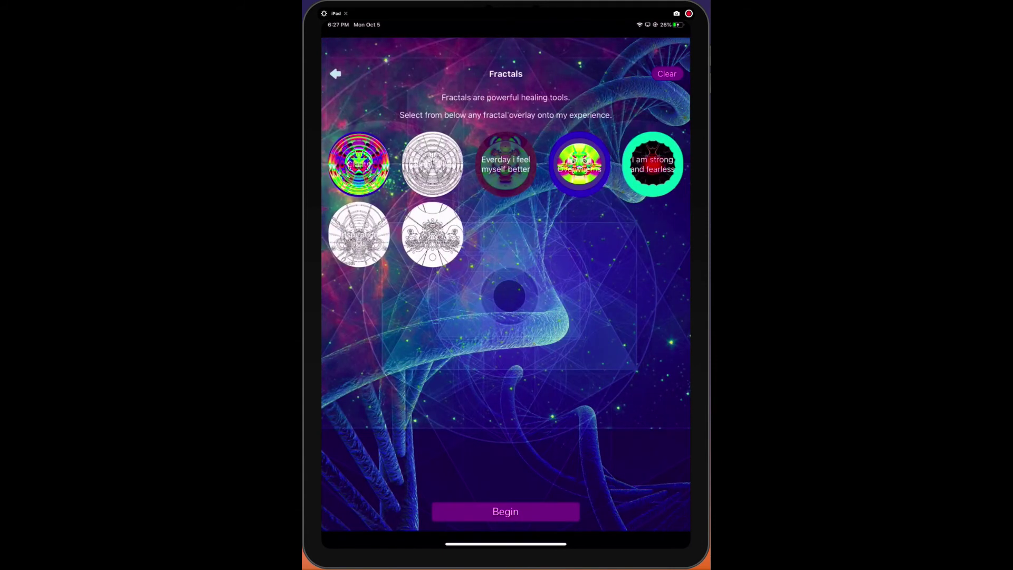
{"action": "left_click", "coordinate": [505, 164]}
{"action": "left_click", "coordinate": [336, 73]}
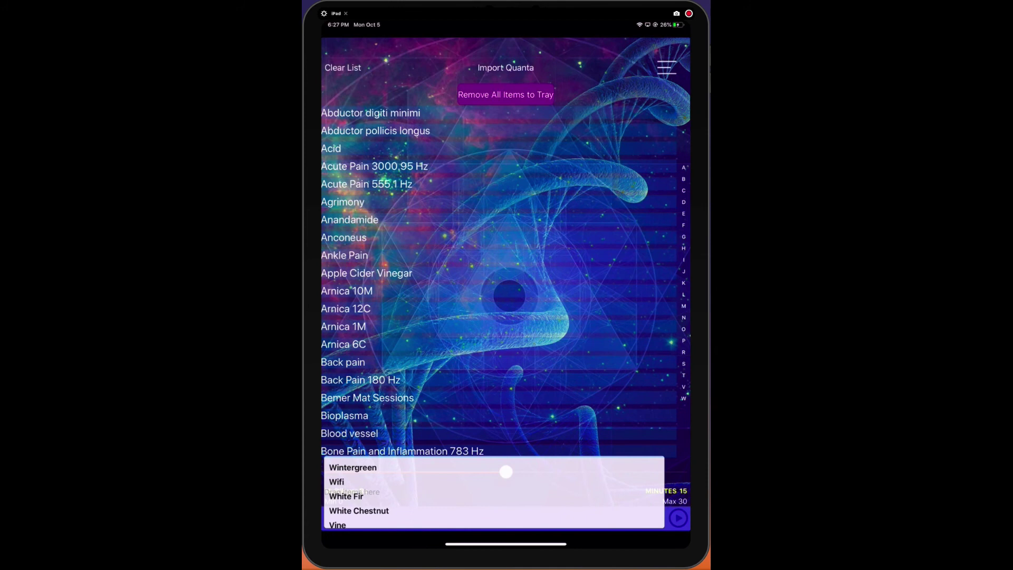
{"action": "left_click", "coordinate": [352, 467]}
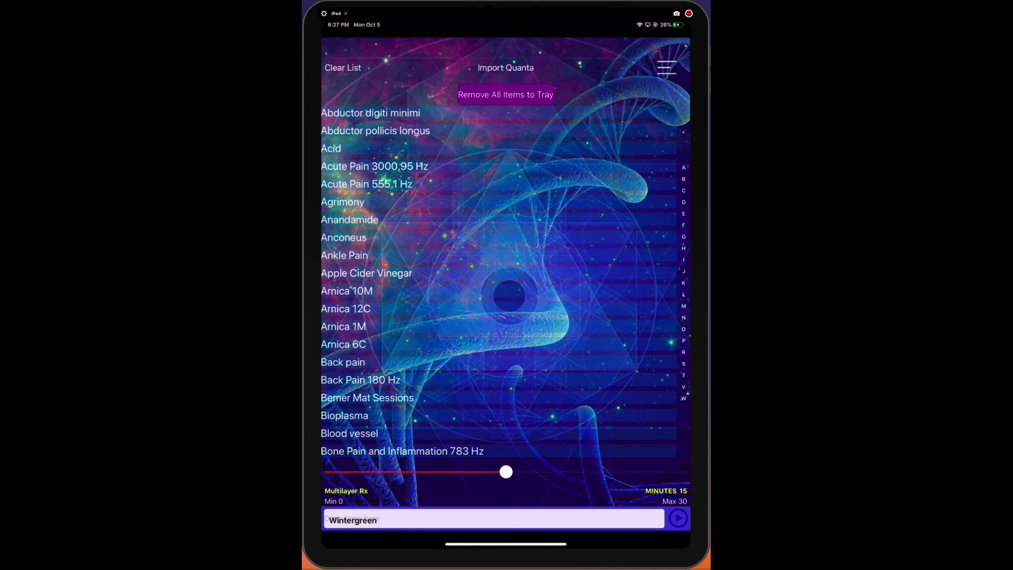
Step: Play the tray frequencies as a Multilayer Rx session
{"action": "left_click", "coordinate": [679, 518]}
Step: Select the 'Everday I feel myself better' fractal under Import Fractals
{"action": "left_click", "coordinate": [667, 67]}
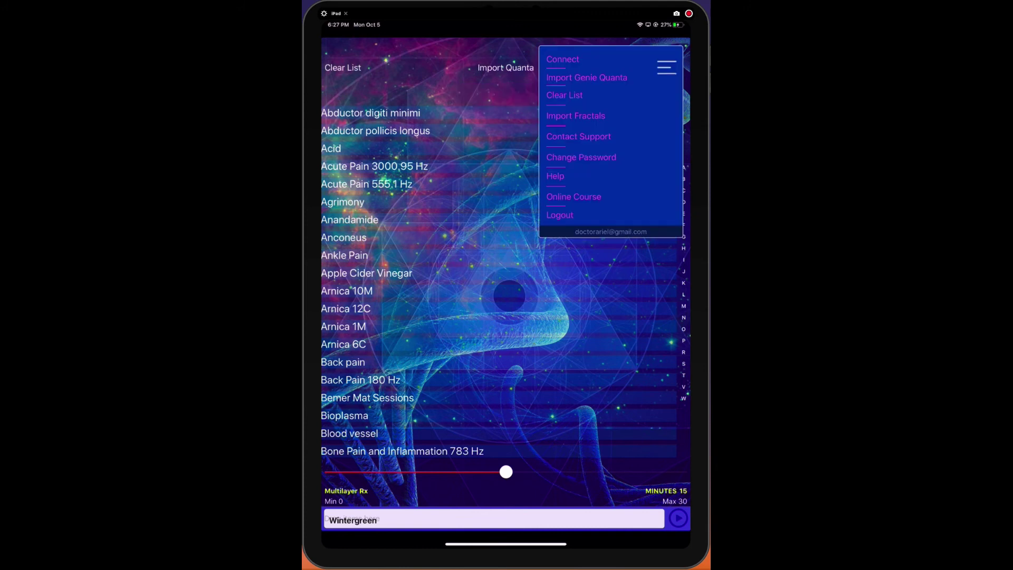
{"action": "left_click", "coordinate": [575, 116]}
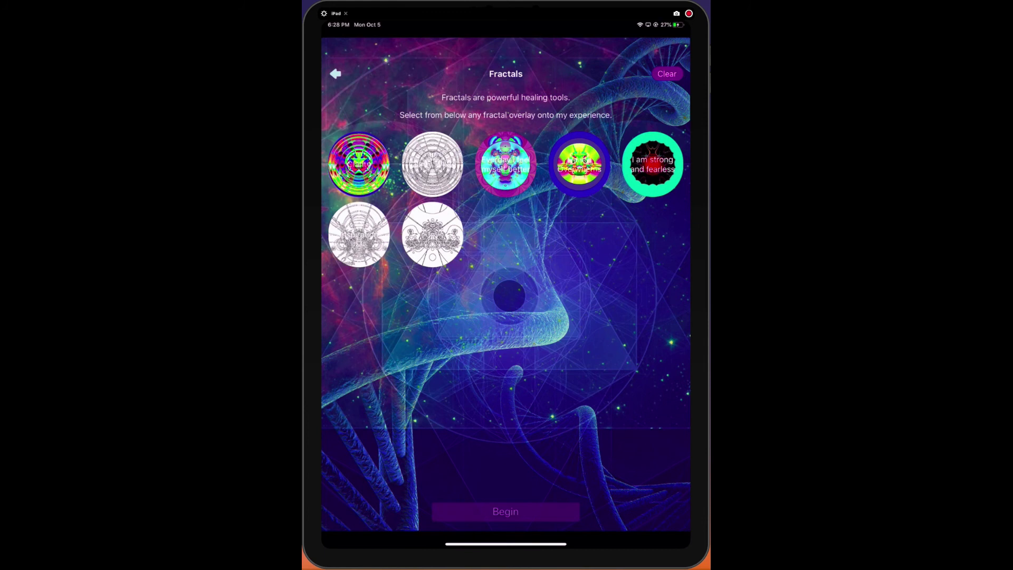
{"action": "left_click", "coordinate": [506, 163]}
Step: Go back from the Fractals overlay screen to the frequency list
{"action": "left_click", "coordinate": [335, 73]}
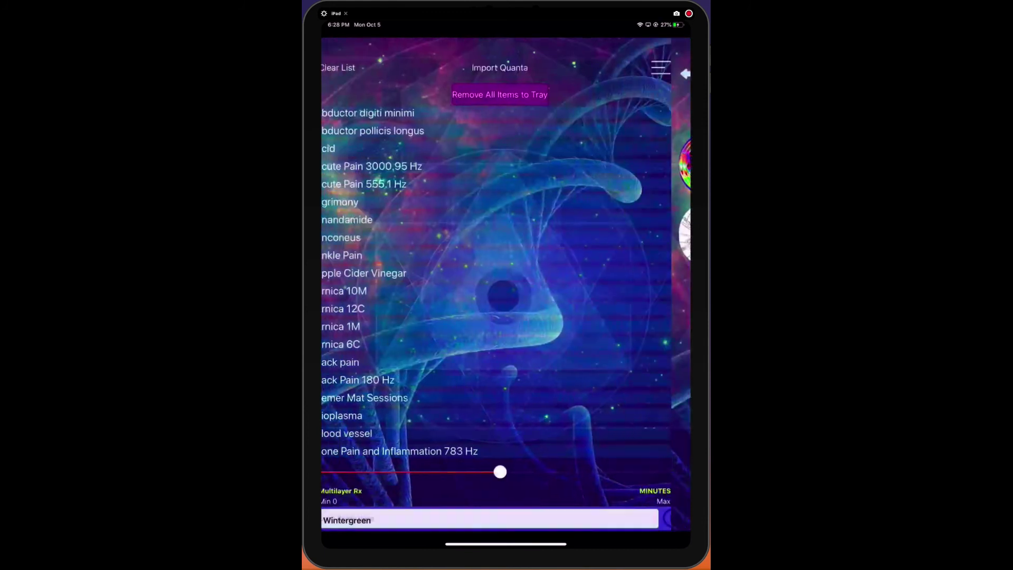